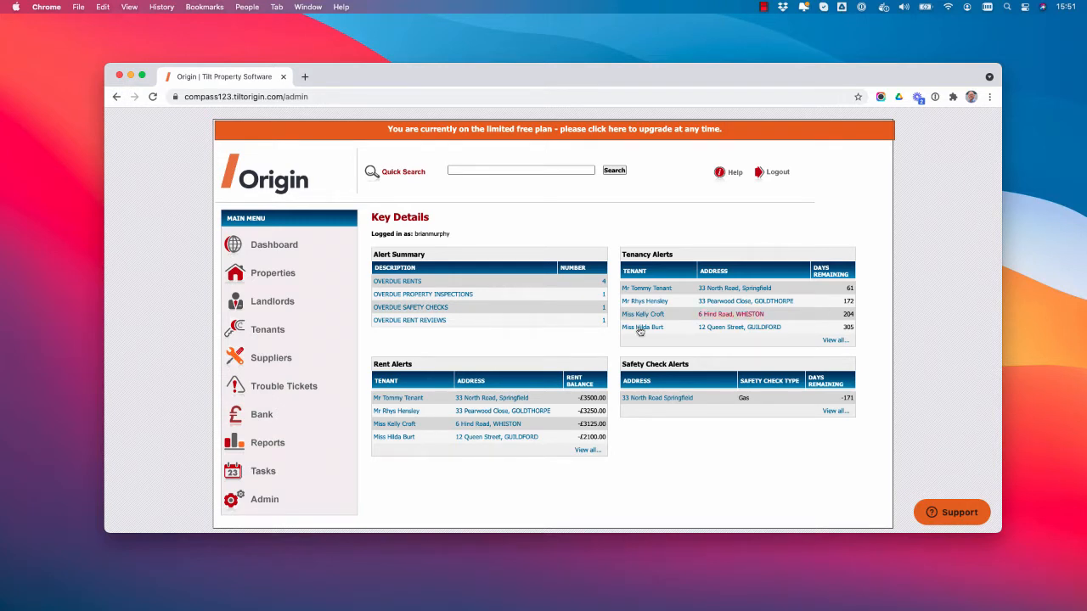
pyautogui.scroll(-1, 336, 410)
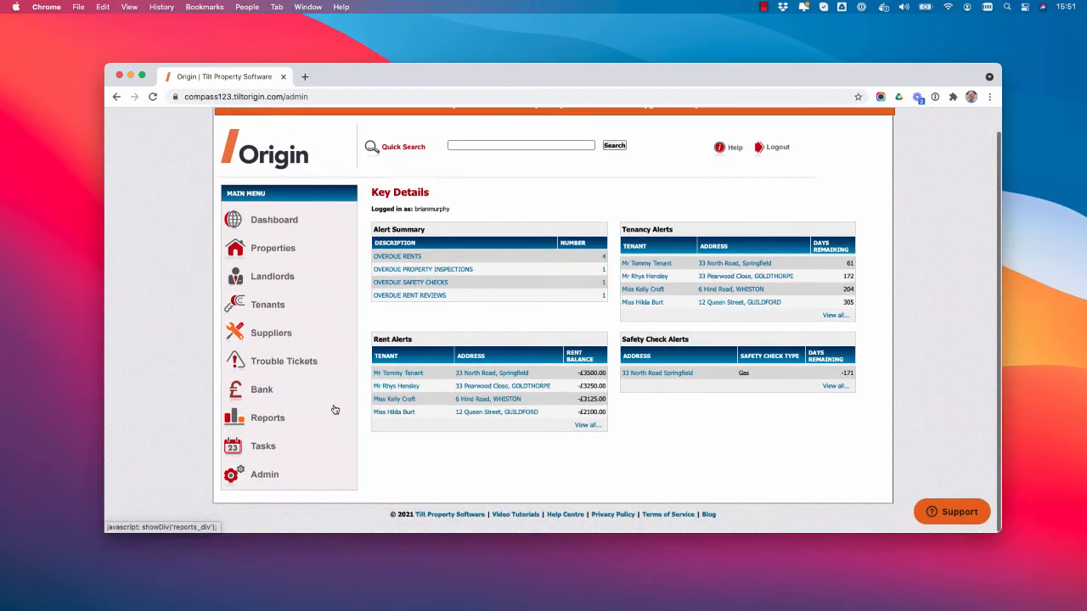
pyautogui.click(264, 391)
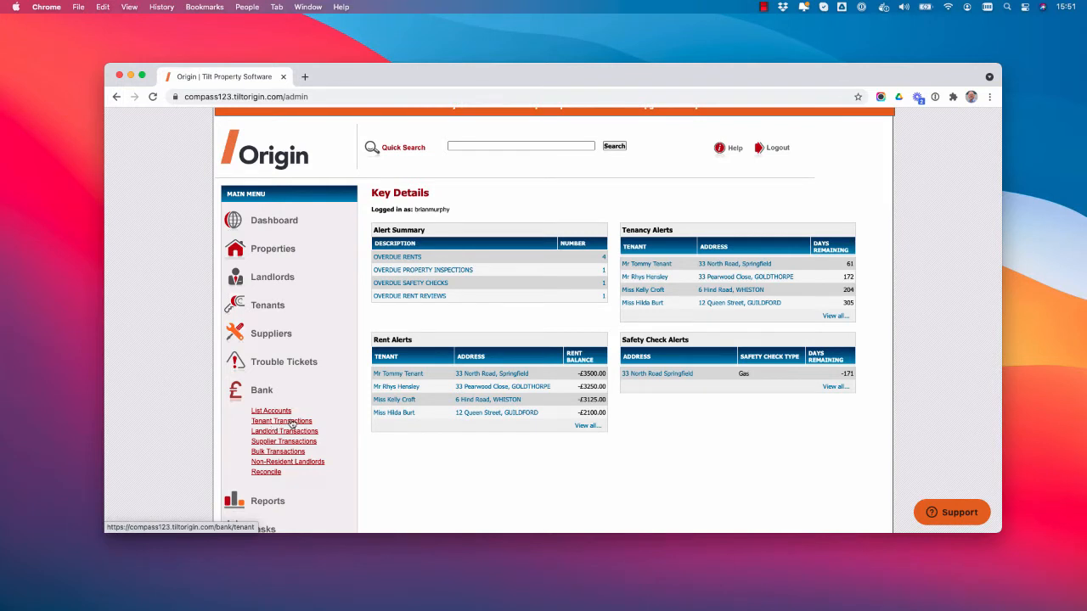
pyautogui.click(292, 422)
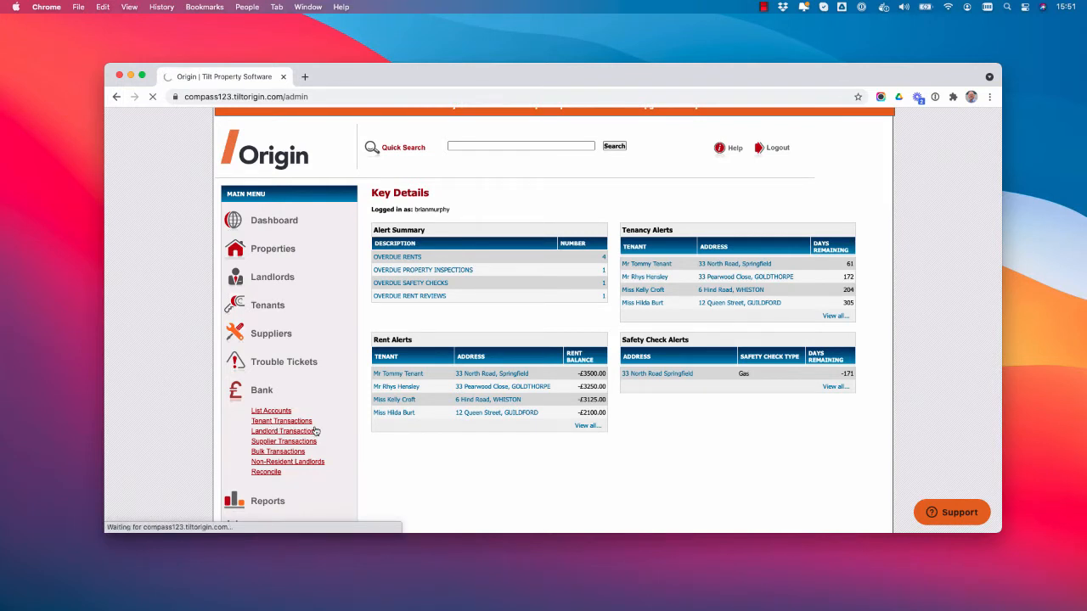
pyautogui.click(578, 243)
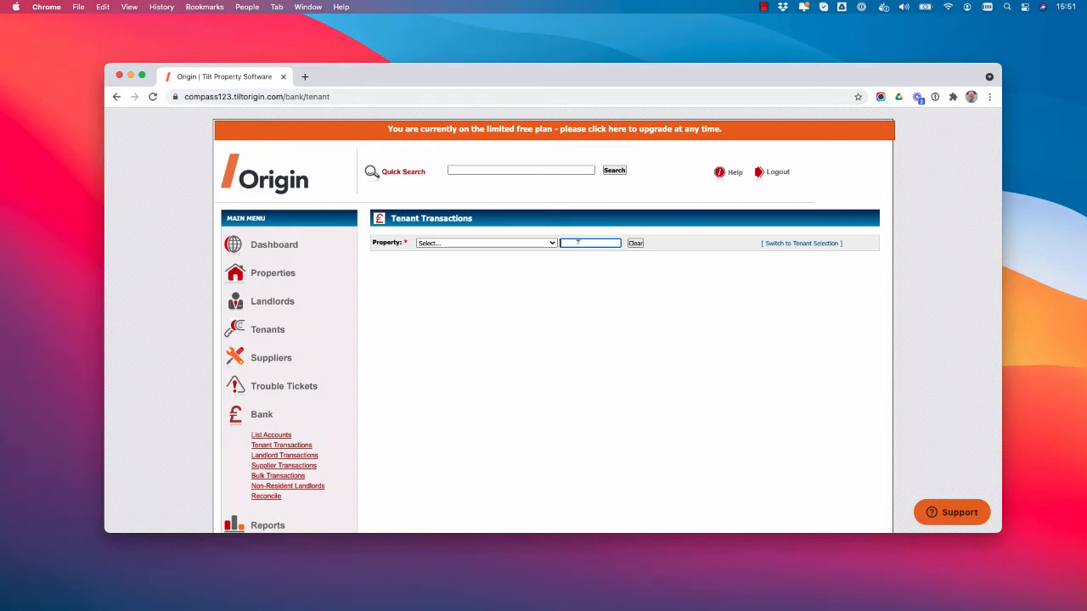
pyautogui.write('12 Q')
pyautogui.press('Return')
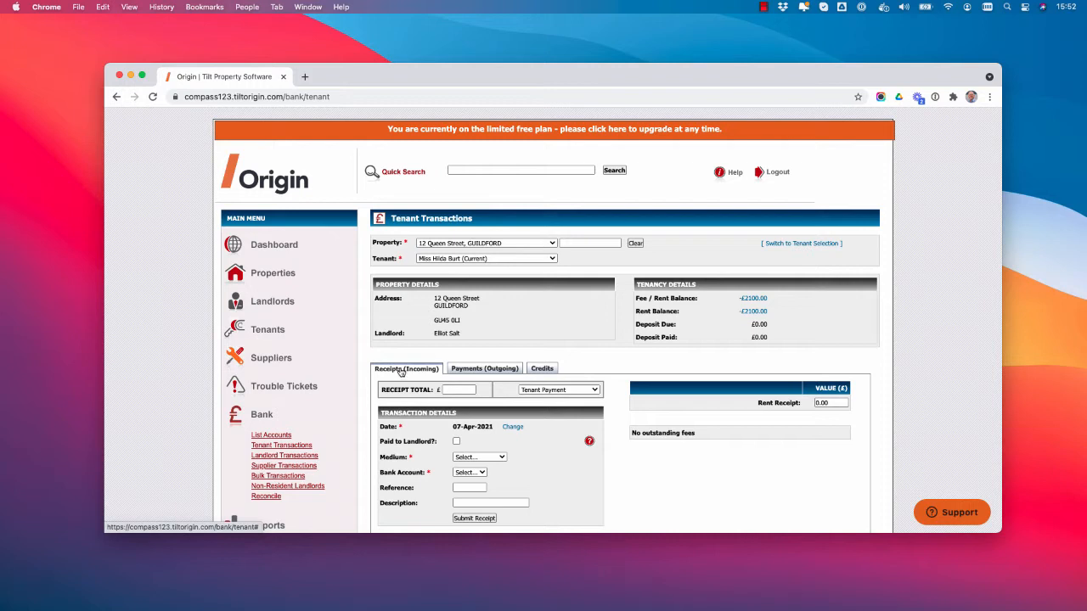
# Enter a £700 receipt total and set the receipt date's month to February.
pyautogui.click(457, 389)
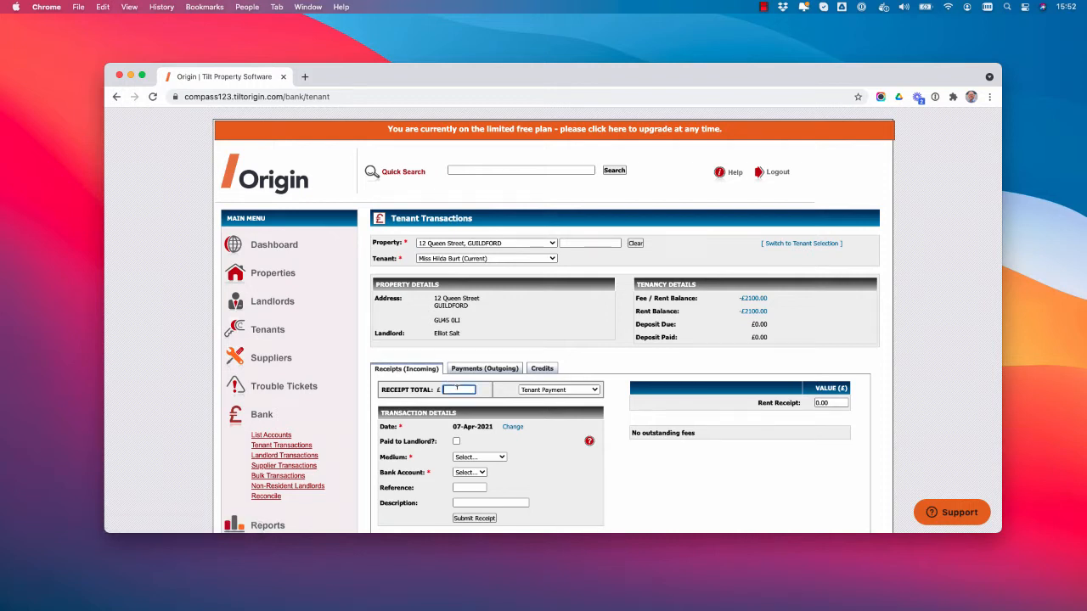
pyautogui.write('700')
pyautogui.click(513, 427)
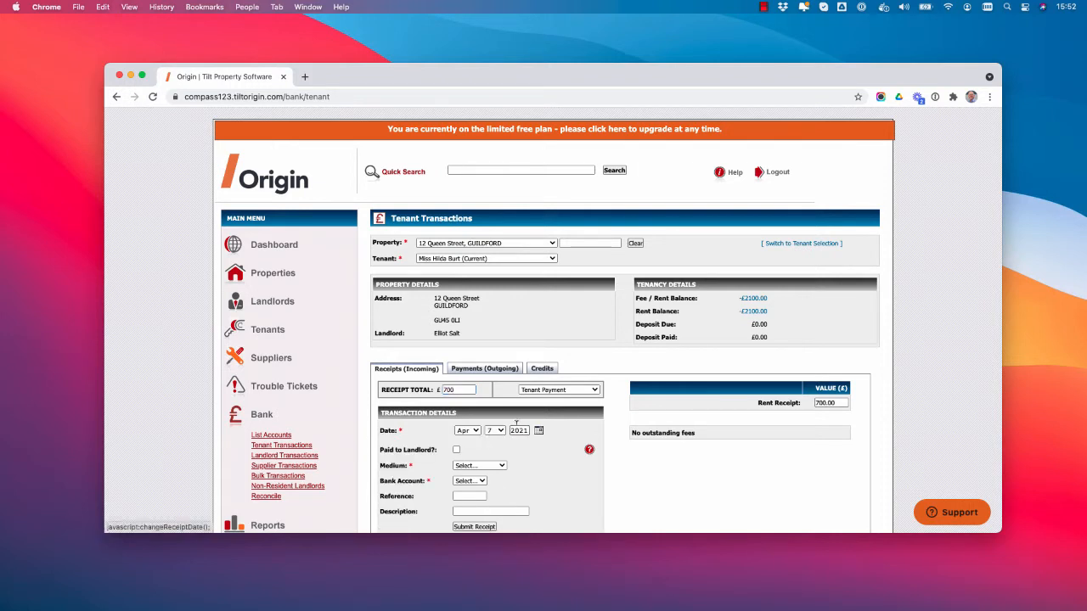
pyautogui.click(476, 432)
pyautogui.click(468, 410)
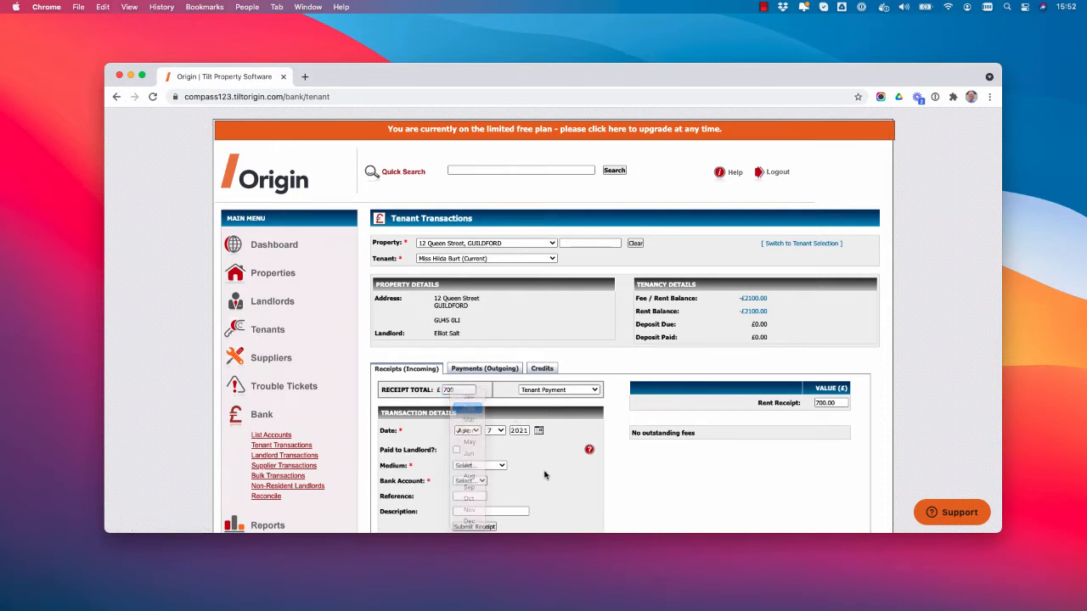
pyautogui.scroll(-1, 544, 475)
pyautogui.scroll(-3, 544, 476)
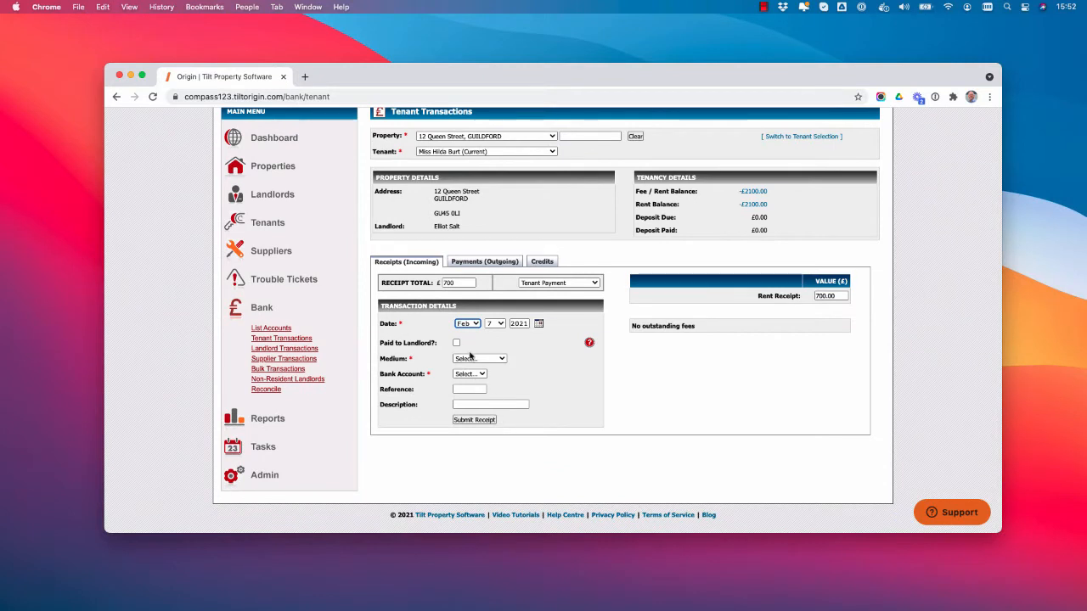
# Set BACS as the medium and Client as the bank account, then submit the receipt.
pyautogui.click(468, 358)
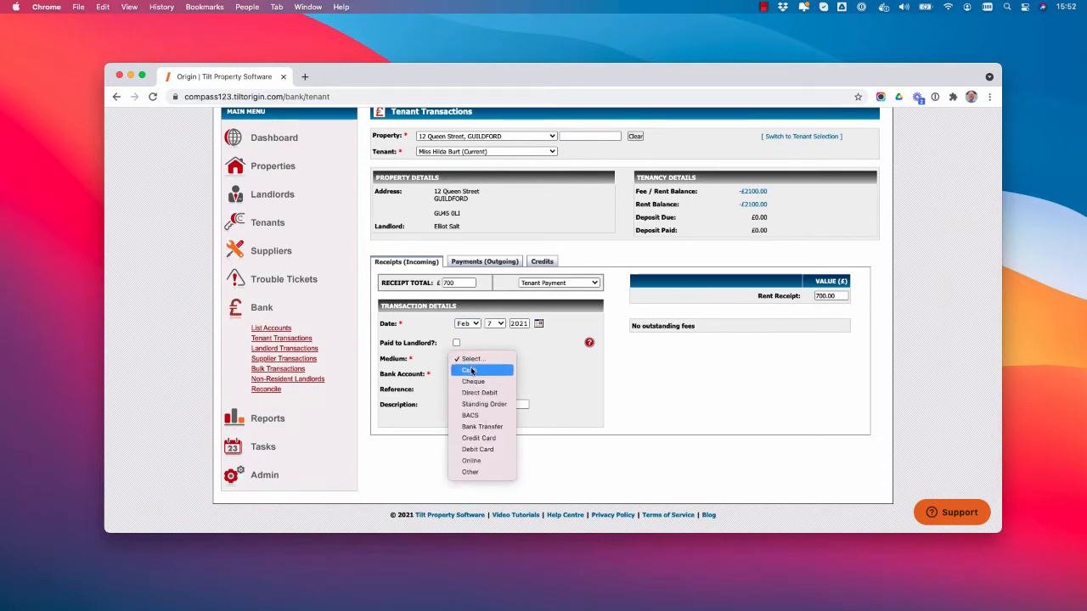
pyautogui.click(479, 417)
pyautogui.click(478, 360)
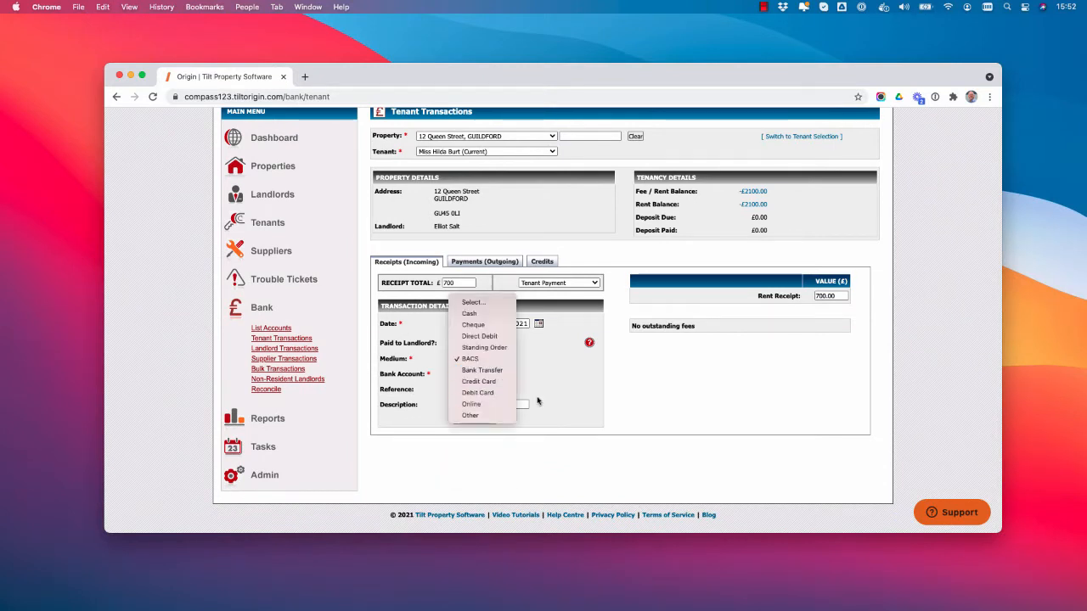
pyautogui.click(556, 382)
pyautogui.click(456, 375)
pyautogui.click(469, 391)
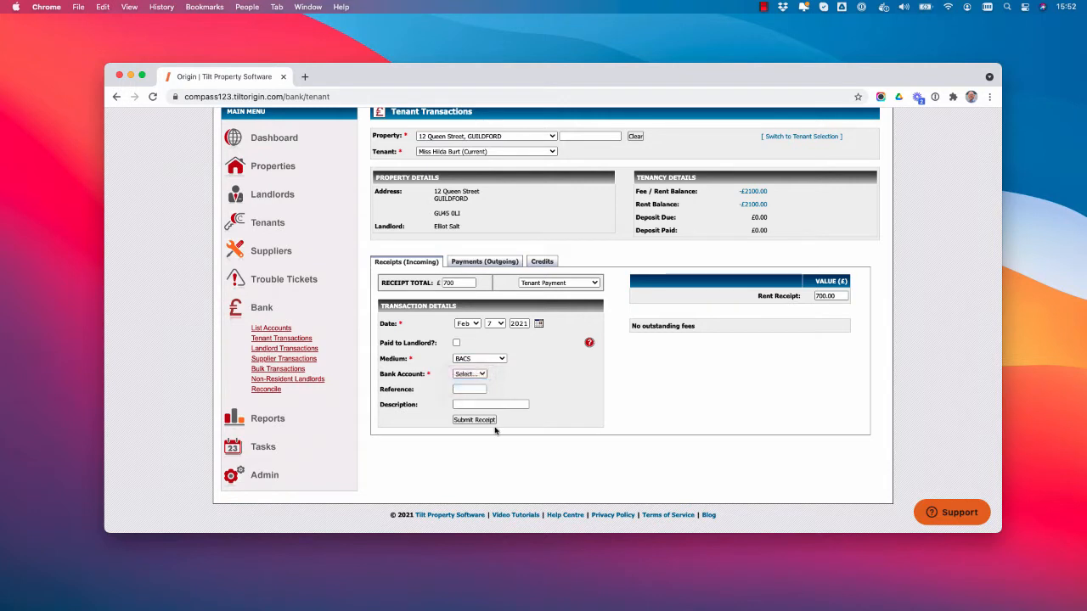
pyautogui.click(486, 420)
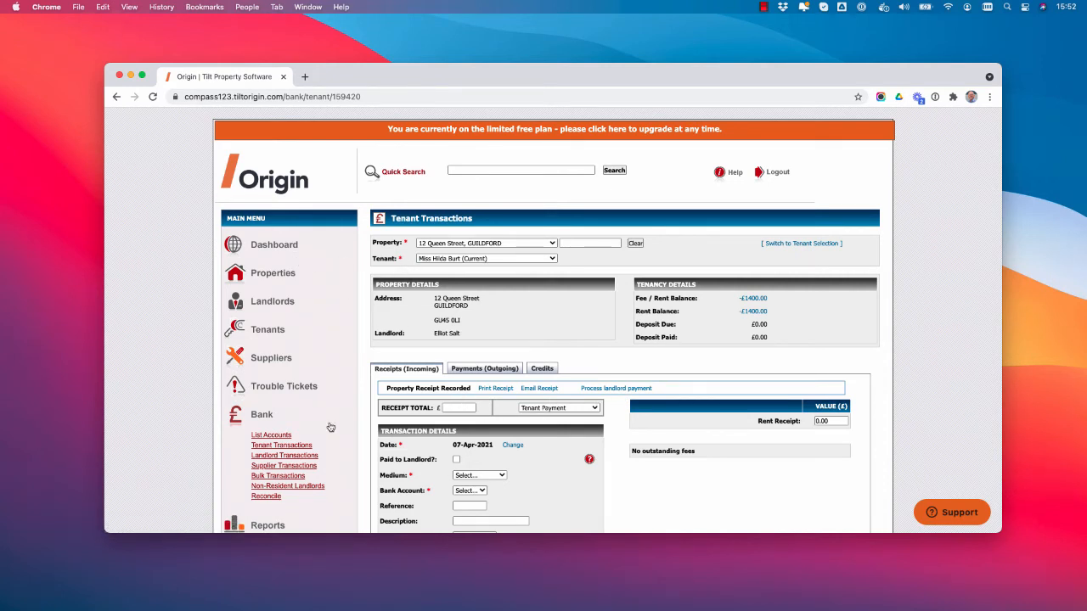
pyautogui.click(283, 276)
pyautogui.click(280, 294)
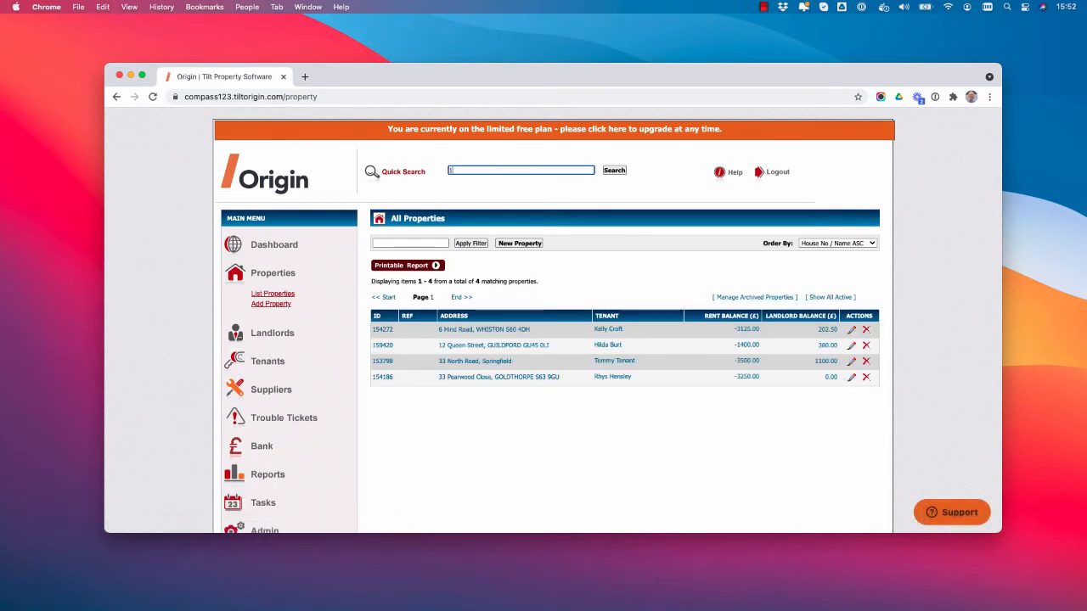
pyautogui.press('Return')
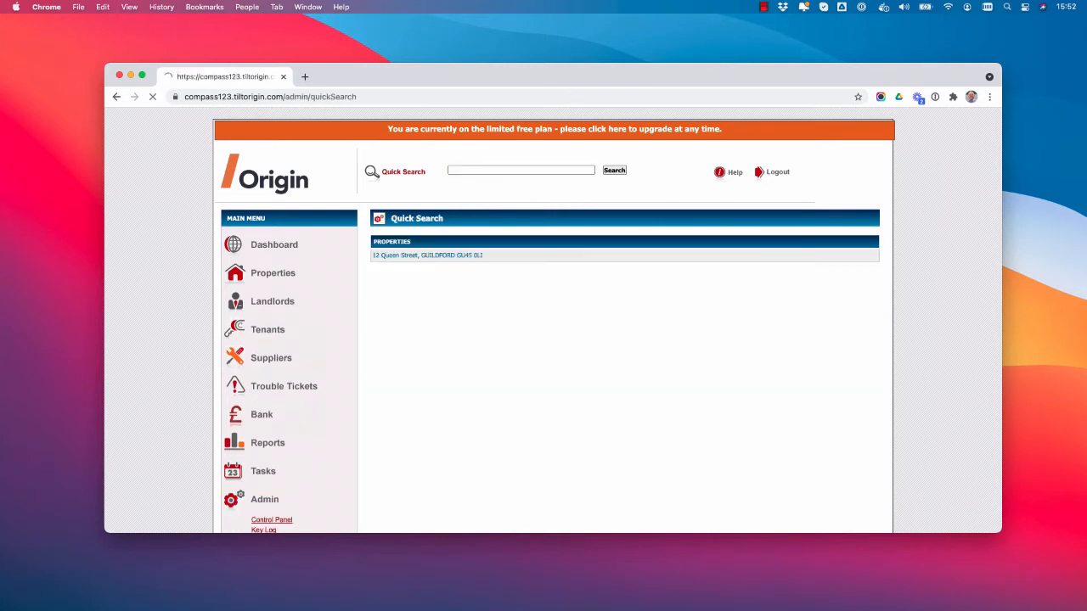
pyautogui.click(451, 256)
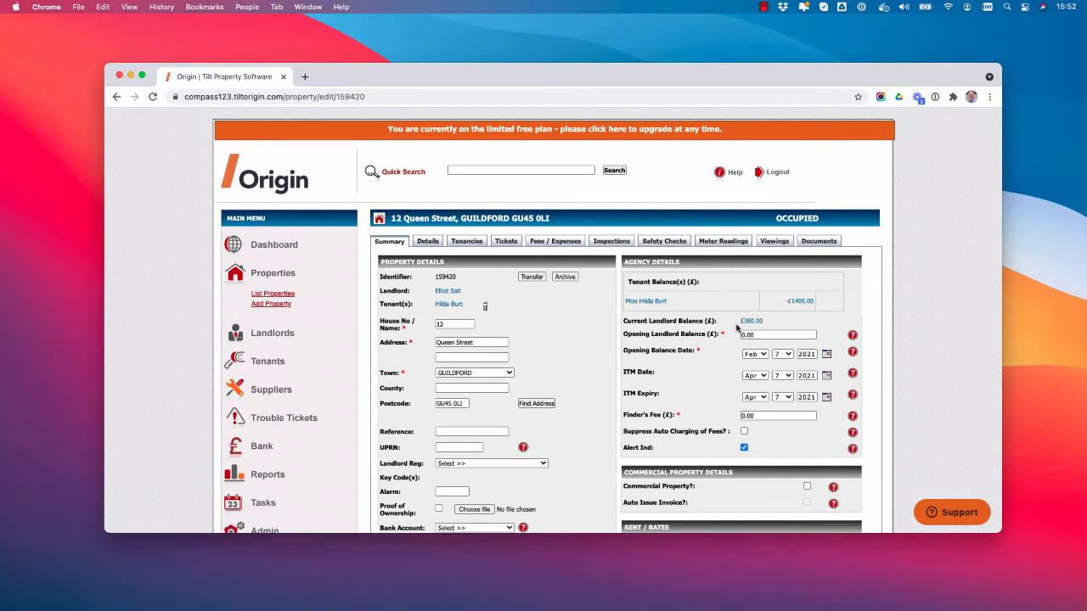
# Review the landlord report's £700 credit and £250 and £70 fee debits, then return to the property.
pyautogui.click(751, 321)
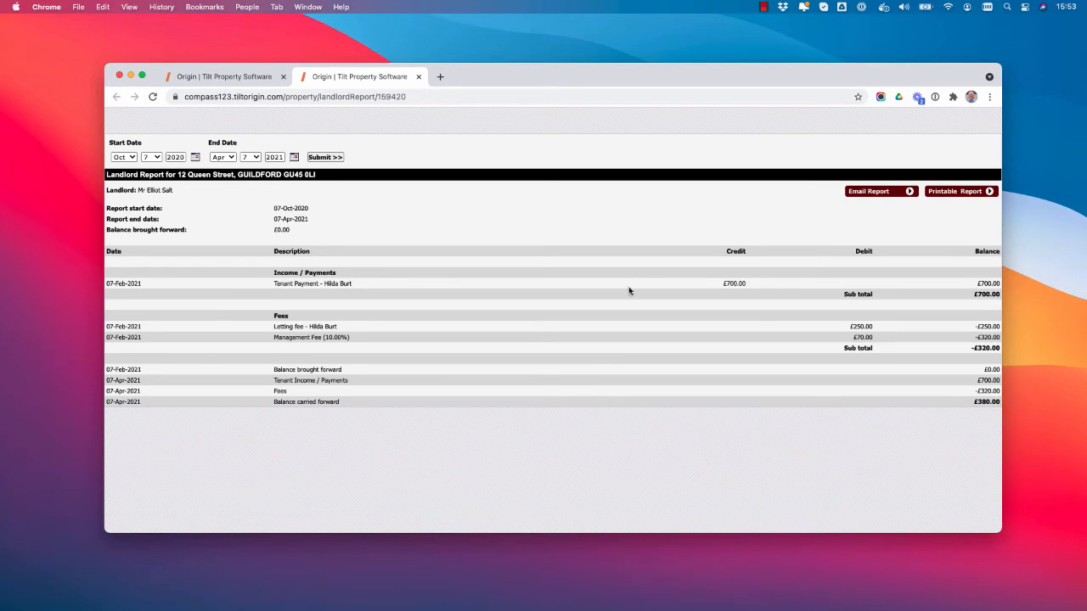
pyautogui.moveTo(726, 280); pyautogui.dragTo(762, 287)
pyautogui.moveTo(852, 325); pyautogui.dragTo(873, 330)
pyautogui.click(857, 336)
pyautogui.moveTo(856, 333); pyautogui.dragTo(873, 338)
pyautogui.click(203, 76)
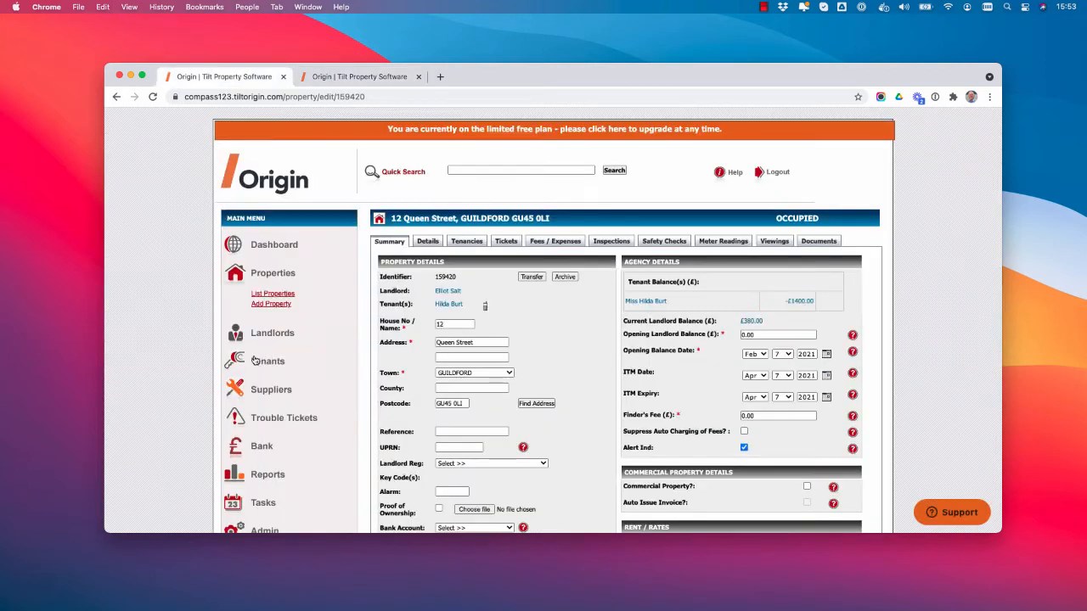
# On the Add Property form, change the management fee from 10.00 to 9.00, then back to 10.
pyautogui.click(283, 309)
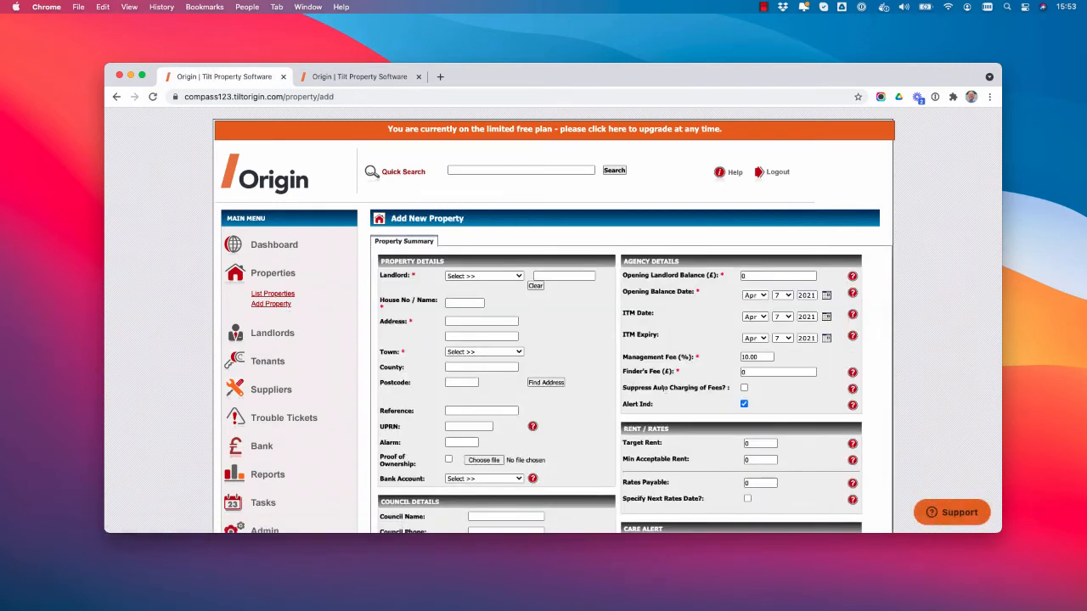
pyautogui.moveTo(773, 358); pyautogui.dragTo(701, 356)
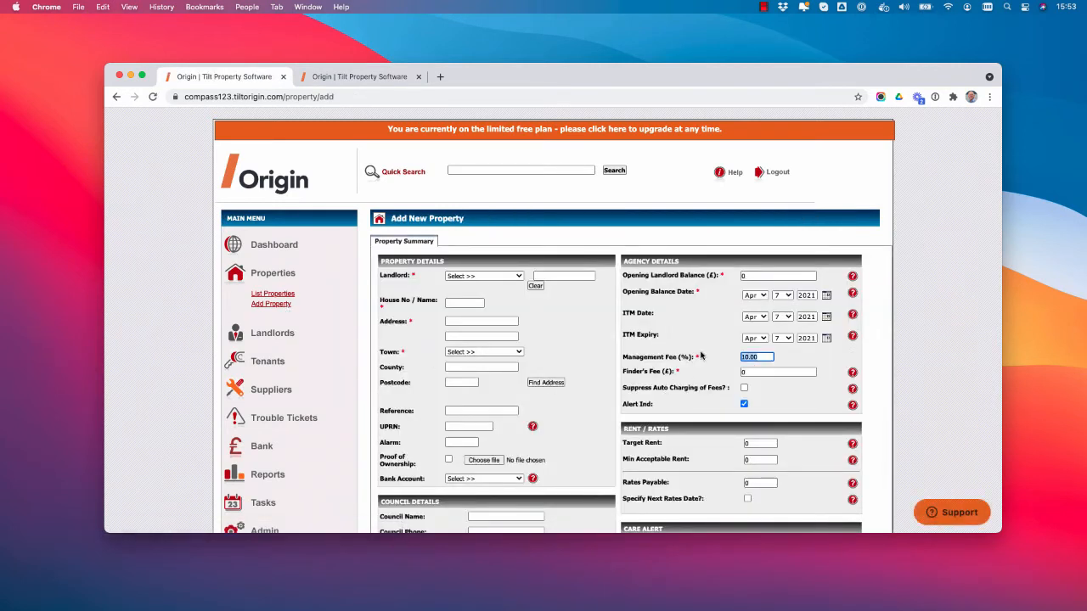
pyautogui.click(763, 357)
pyautogui.scroll(-1, 764, 357)
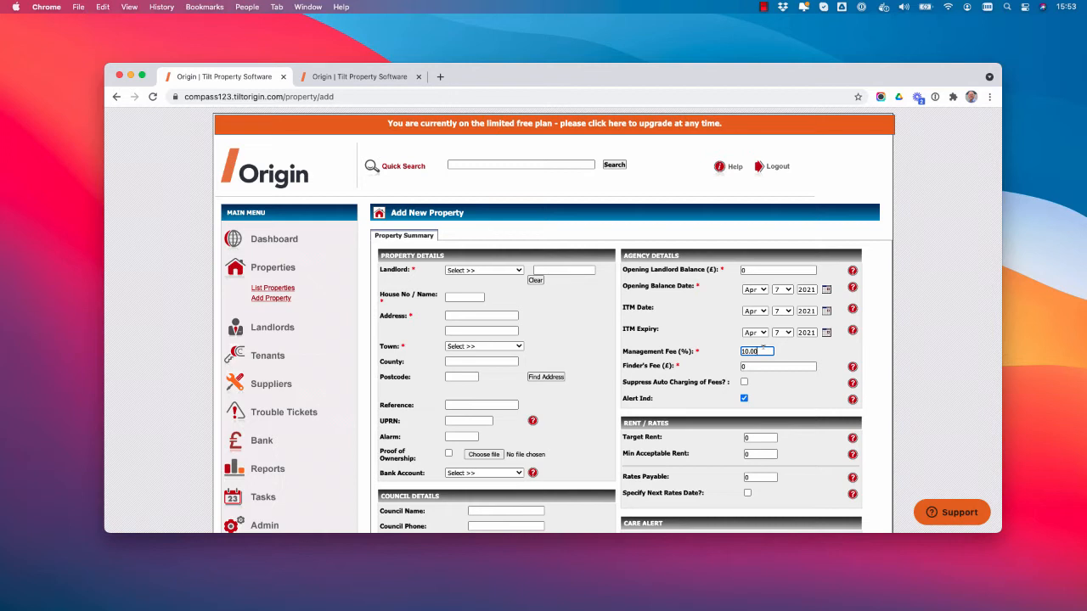
pyautogui.moveTo(763, 350); pyautogui.dragTo(713, 354)
pyautogui.write('9.00')
pyautogui.moveTo(761, 350); pyautogui.dragTo(739, 351)
pyautogui.write('10.')
pyautogui.click(450, 164)
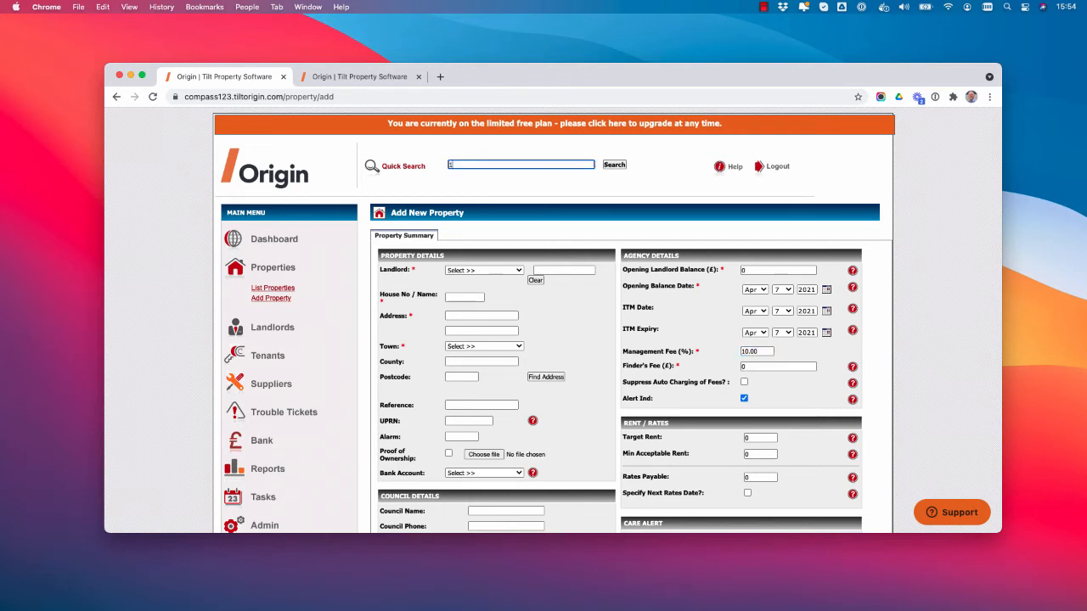
pyautogui.press('Return')
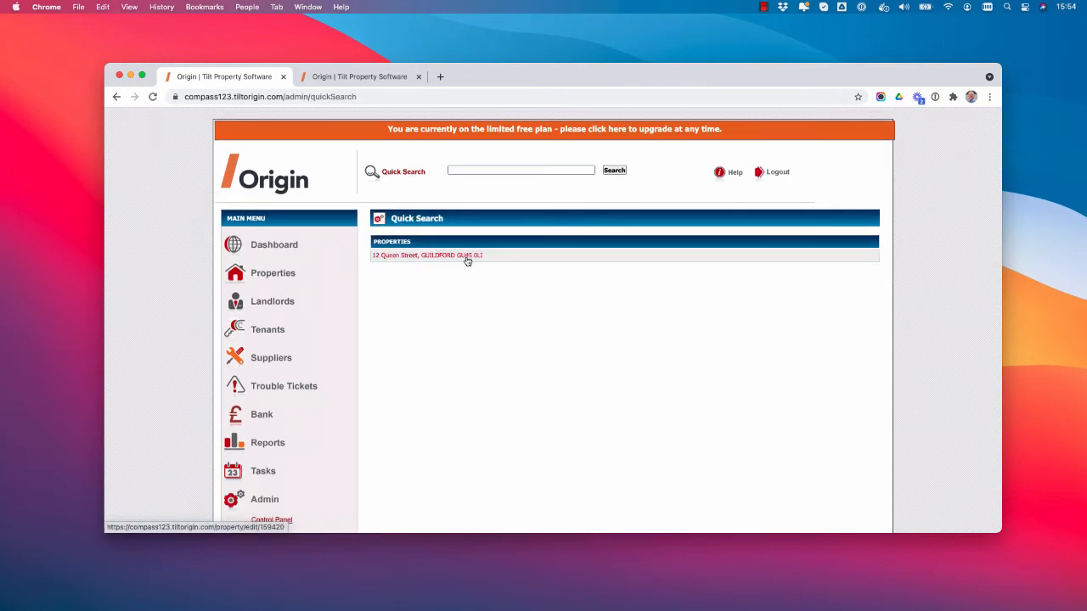
pyautogui.click(466, 258)
pyautogui.scroll(-15, 645, 361)
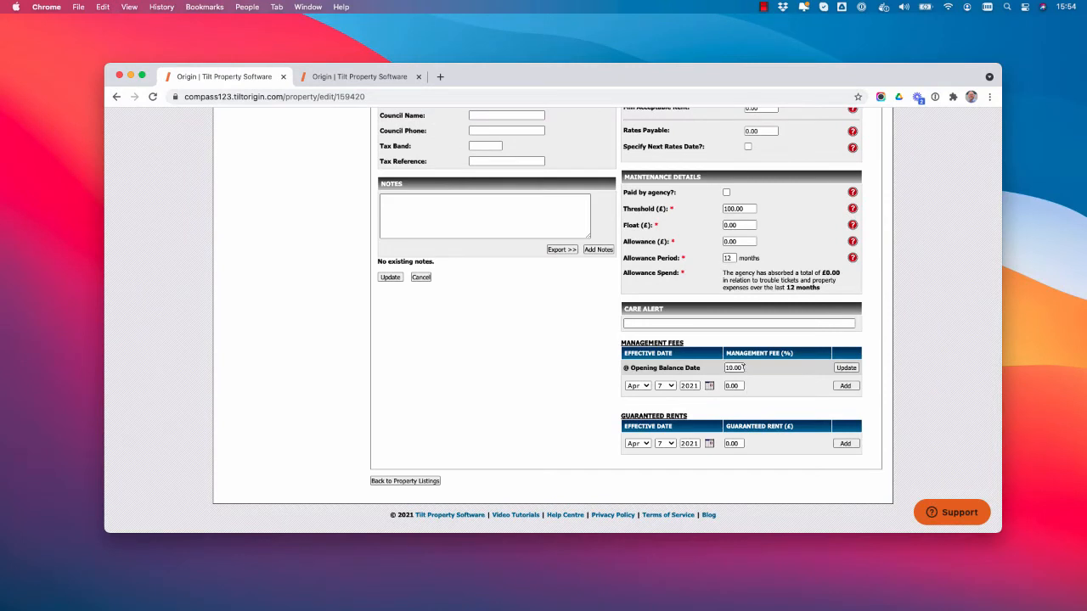
pyautogui.moveTo(744, 367); pyautogui.dragTo(710, 370)
pyautogui.click(731, 387)
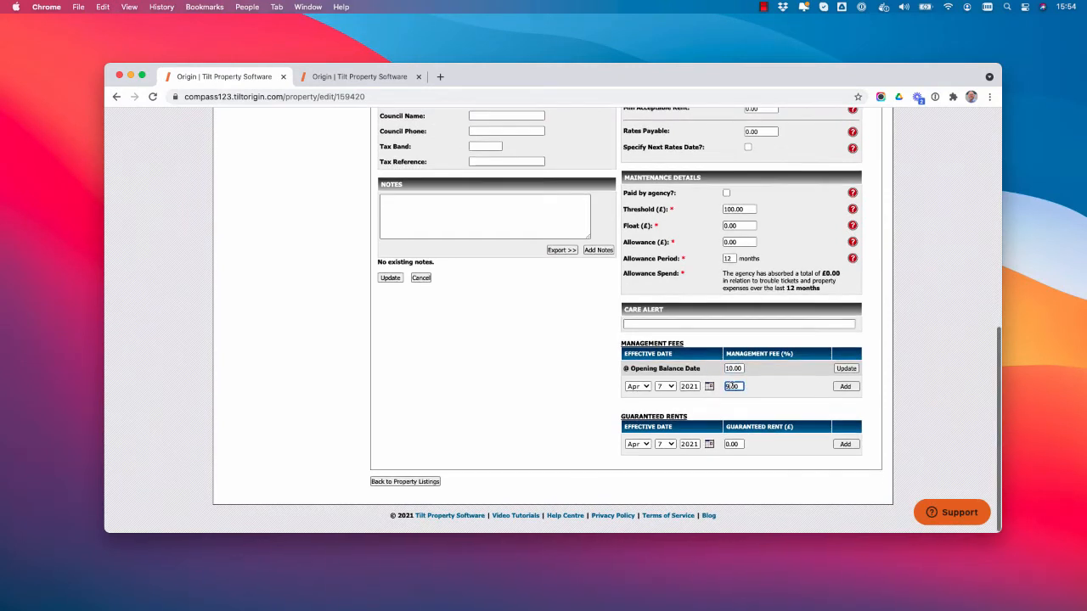
pyautogui.write('9')
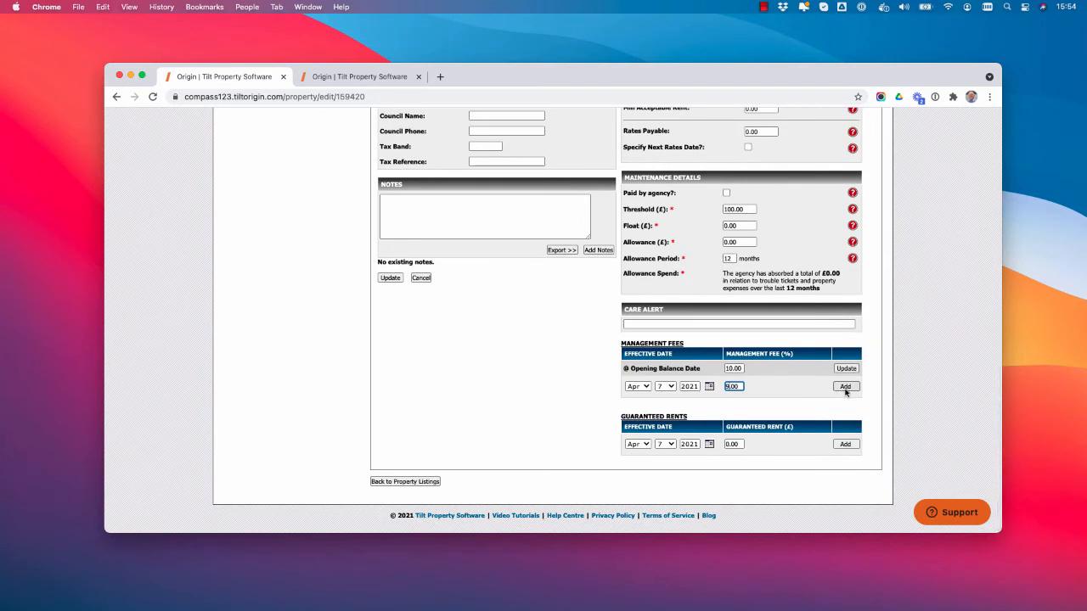
pyautogui.scroll(3, 739, 396)
pyautogui.scroll(7, 739, 395)
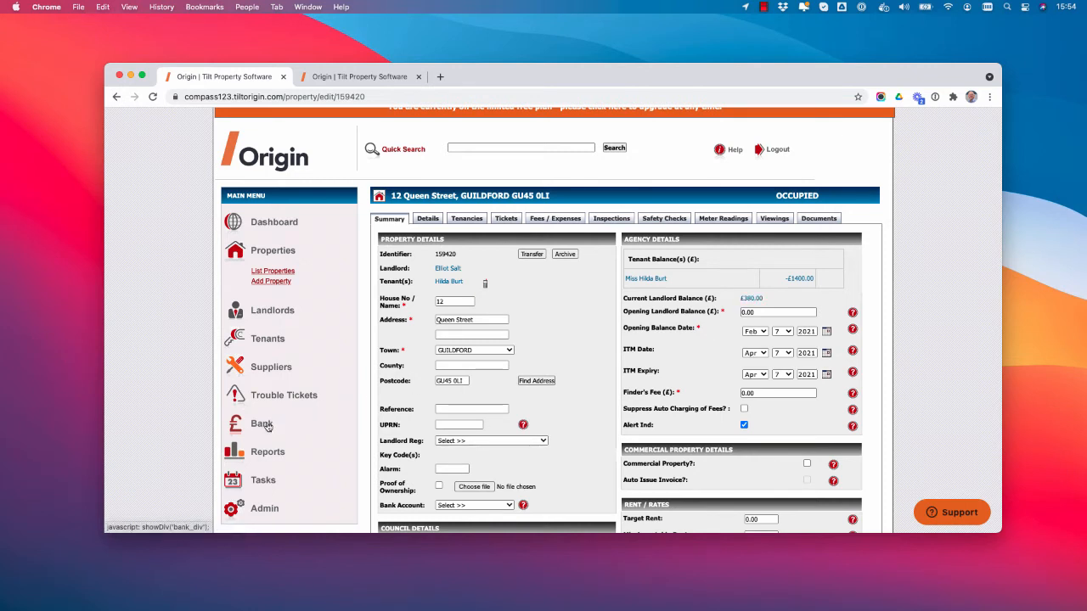
pyautogui.click(263, 424)
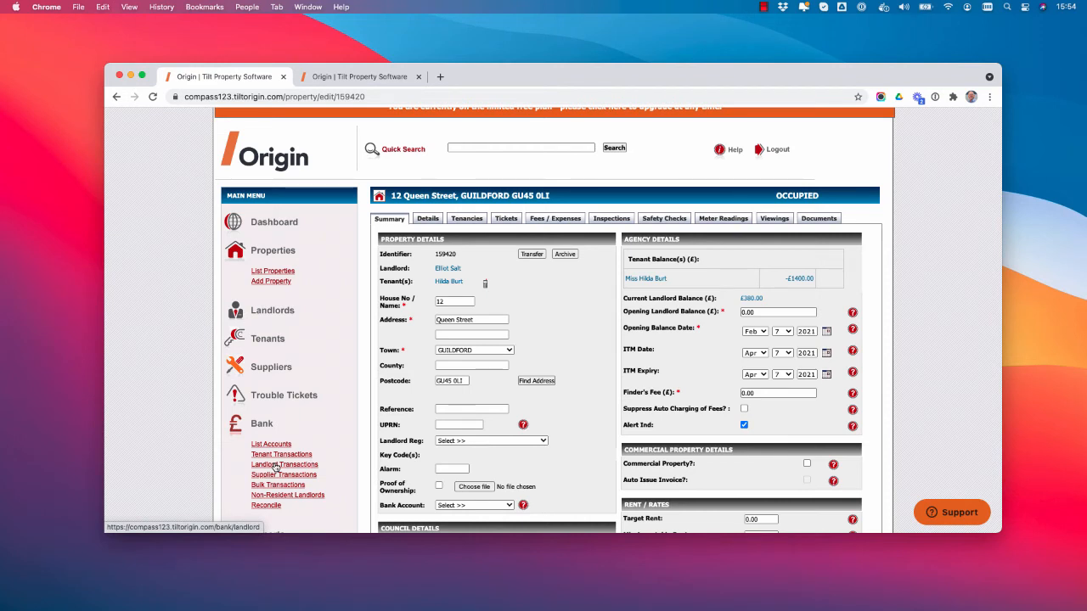
pyautogui.click(276, 466)
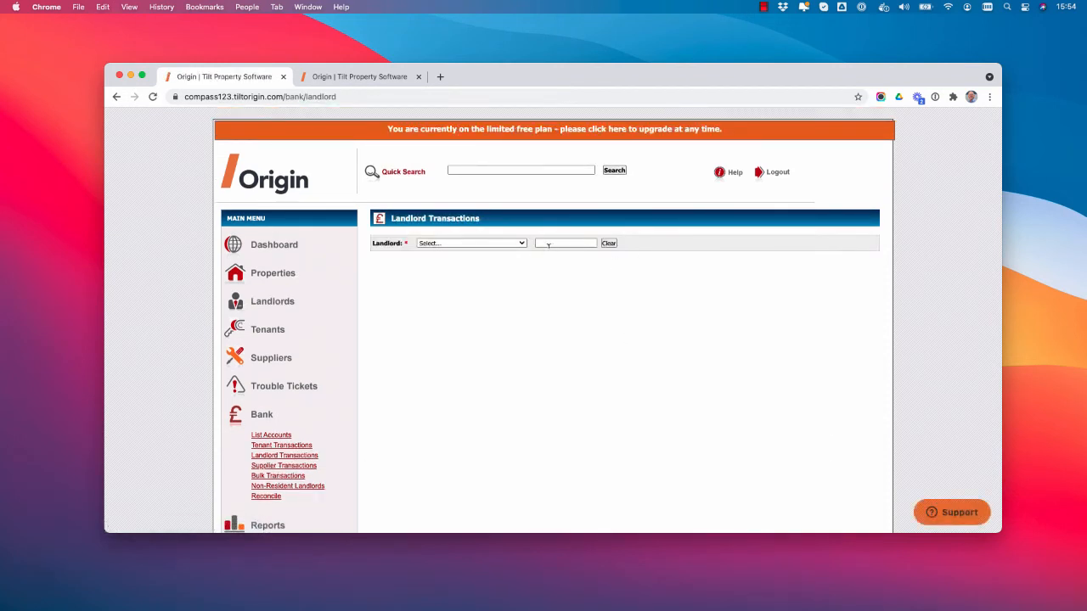
pyautogui.click(549, 245)
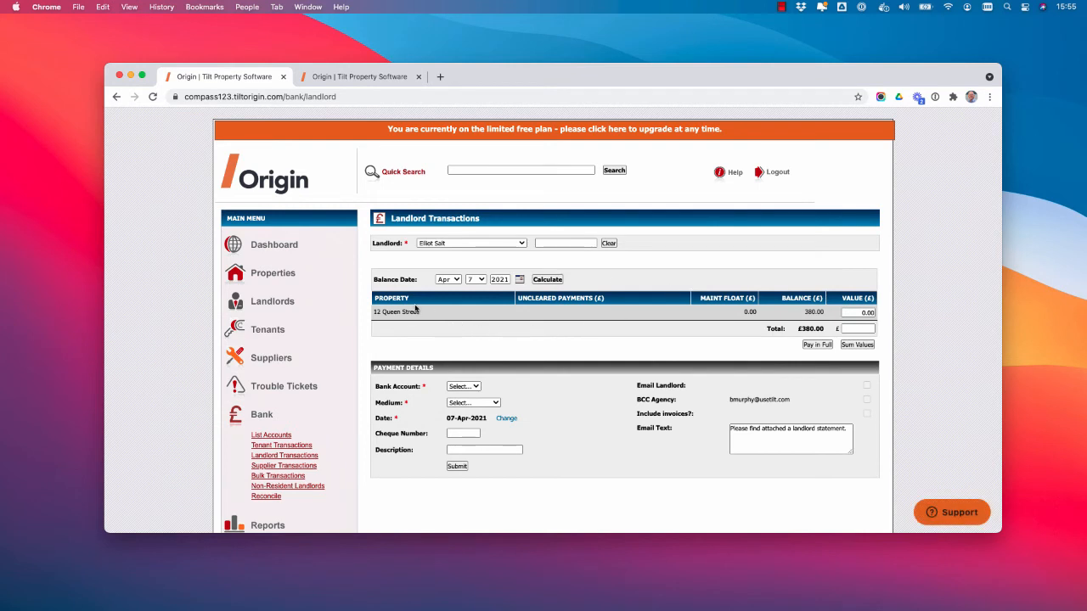
pyautogui.moveTo(377, 312); pyautogui.dragTo(403, 312)
pyautogui.click(422, 320)
pyautogui.moveTo(806, 312); pyautogui.dragTo(825, 316)
# Pay the full 380.00 from the Client account by BACS and submit the payment.
pyautogui.click(820, 345)
pyautogui.click(454, 389)
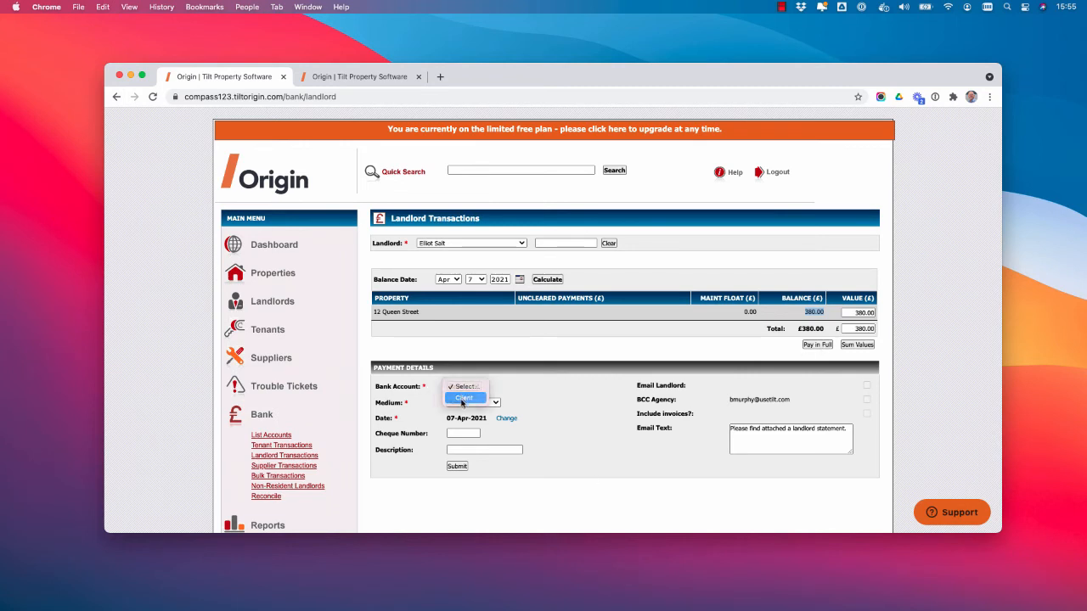
pyautogui.click(474, 397)
pyautogui.click(485, 405)
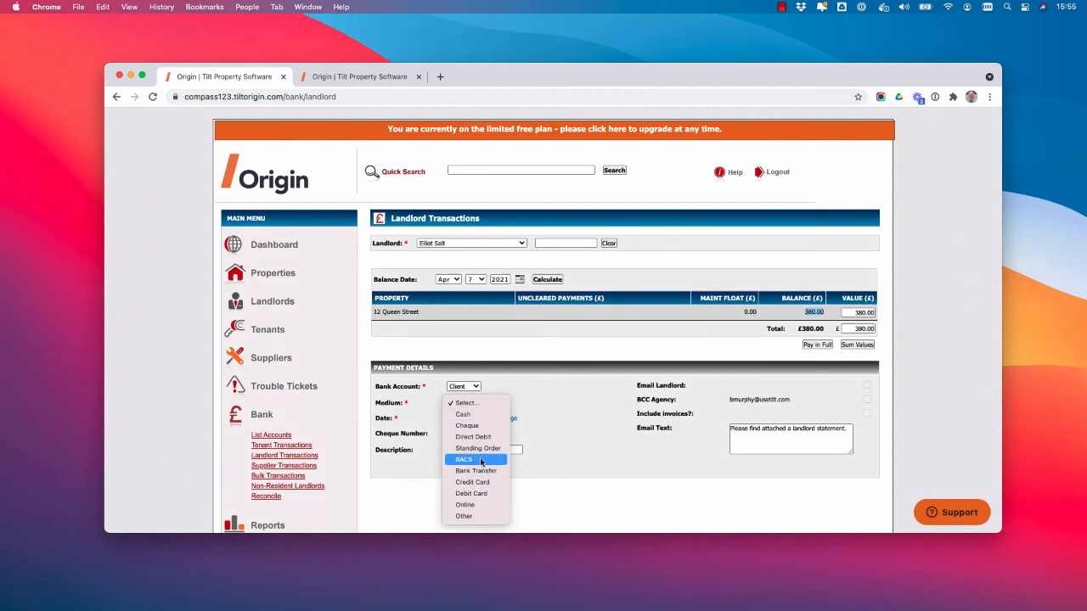
pyautogui.click(480, 461)
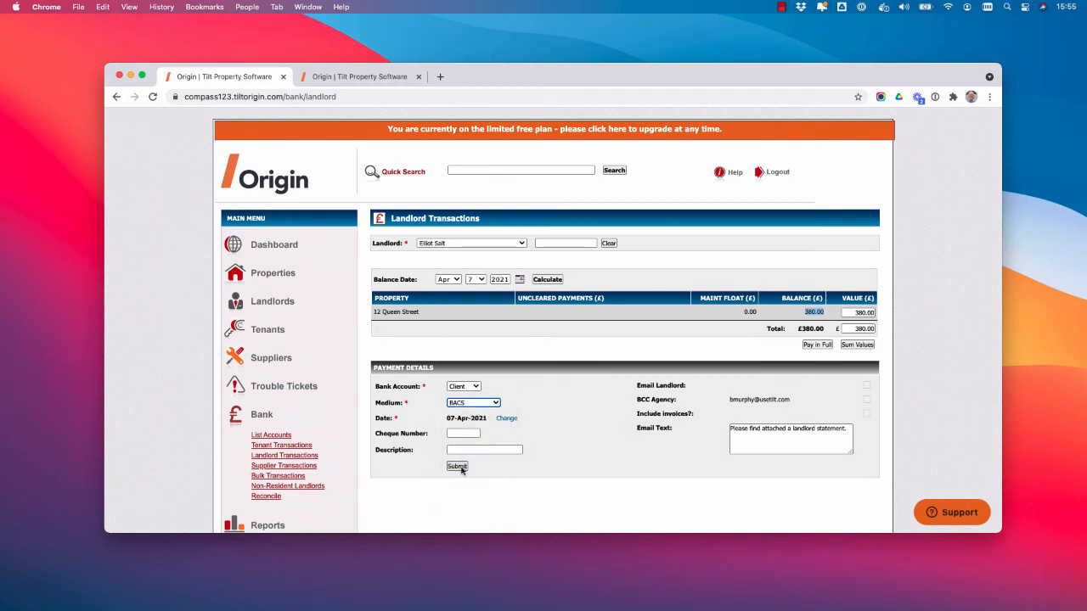
pyautogui.click(458, 467)
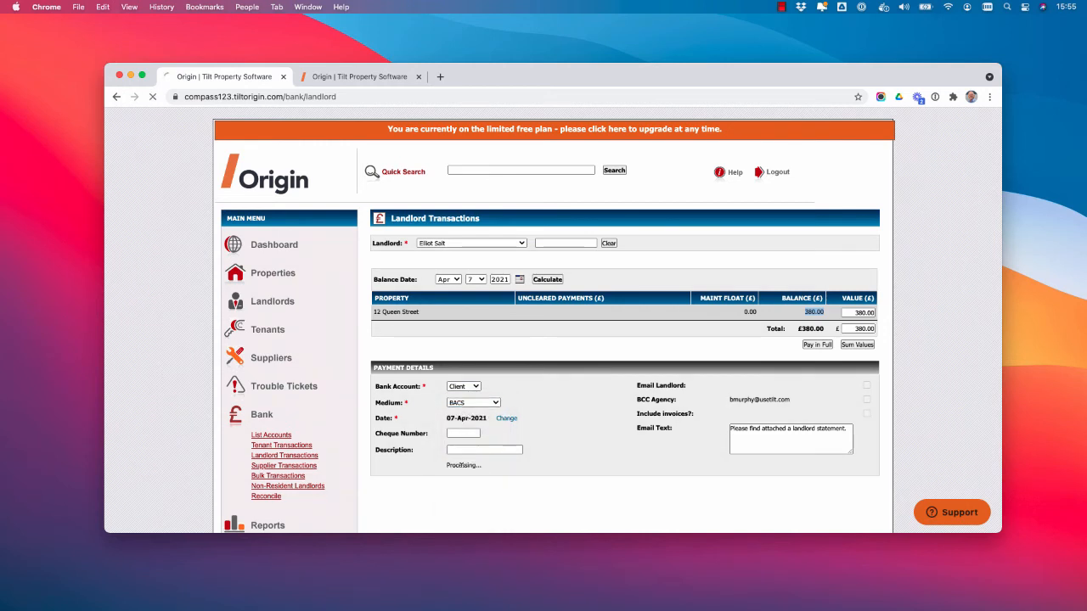
pyautogui.doubleClick(816, 313)
pyautogui.moveTo(812, 328); pyautogui.dragTo(823, 327)
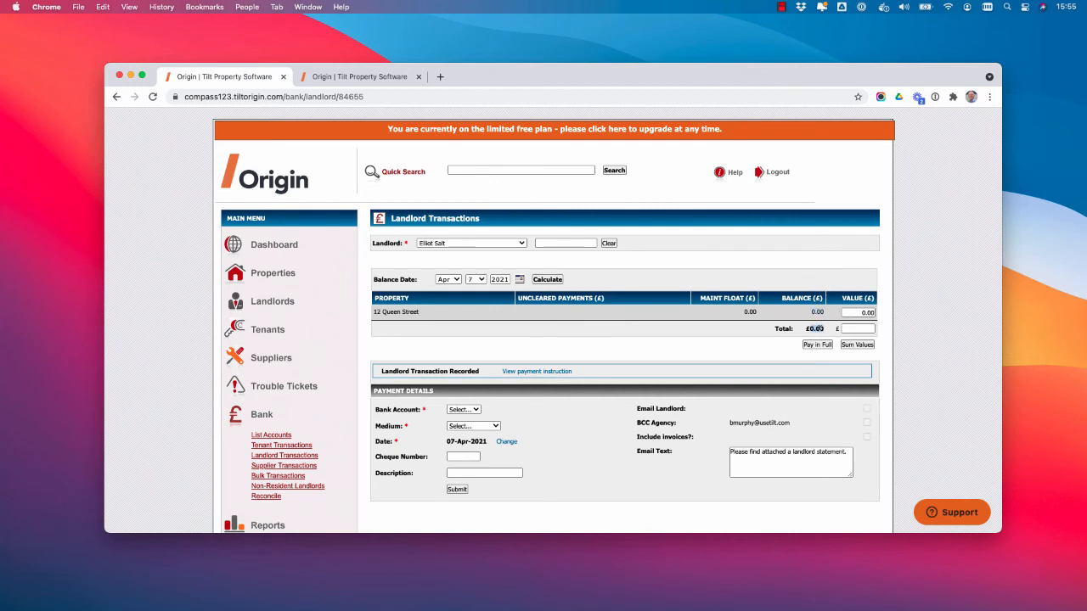
pyautogui.click(468, 169)
pyautogui.write('12 Qu')
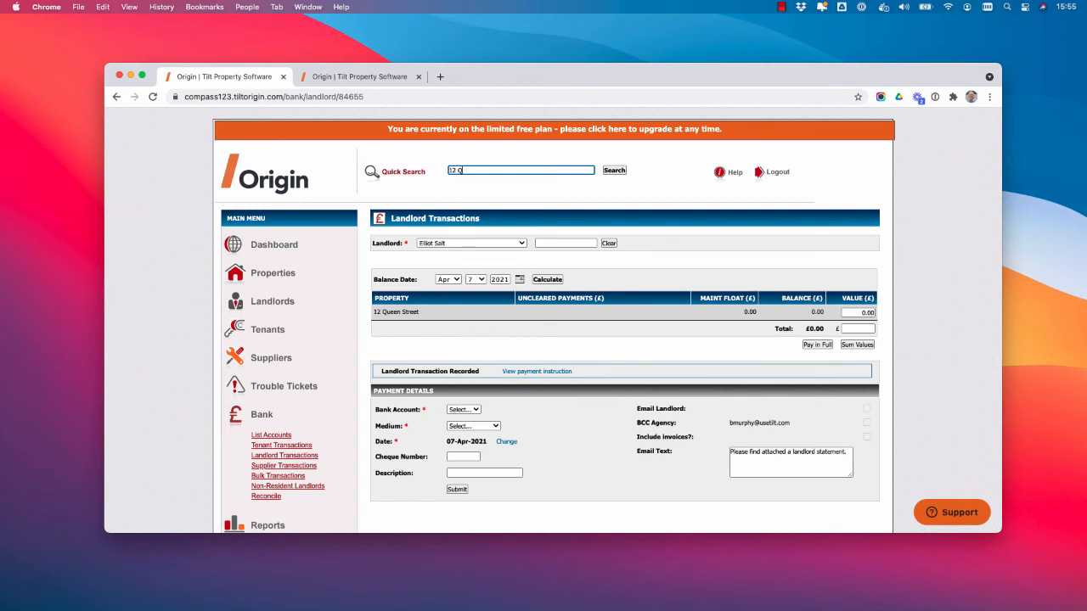
pyautogui.press('Return')
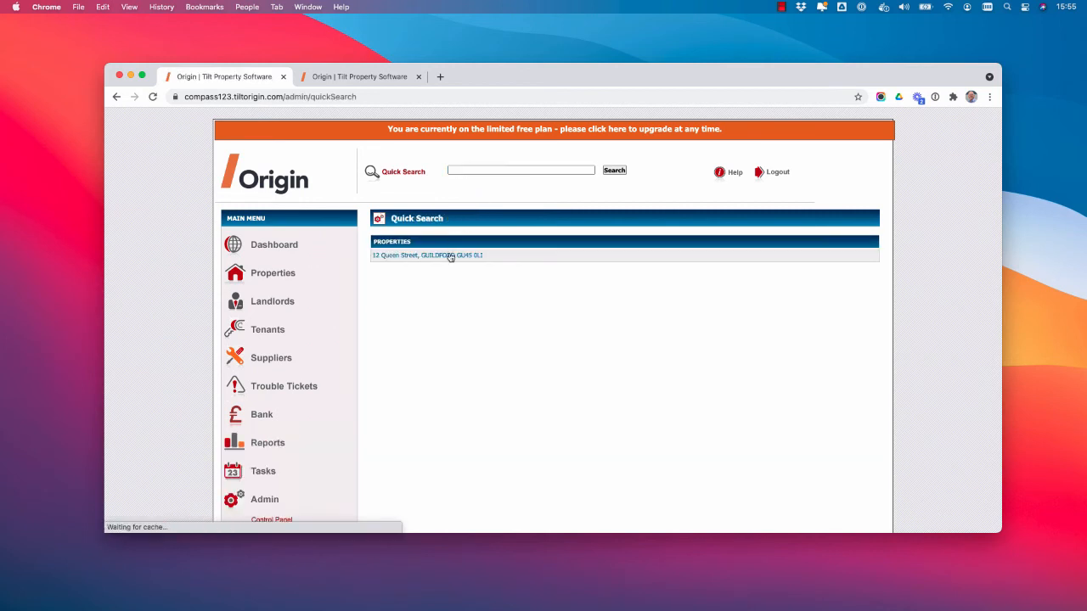
pyautogui.click(446, 255)
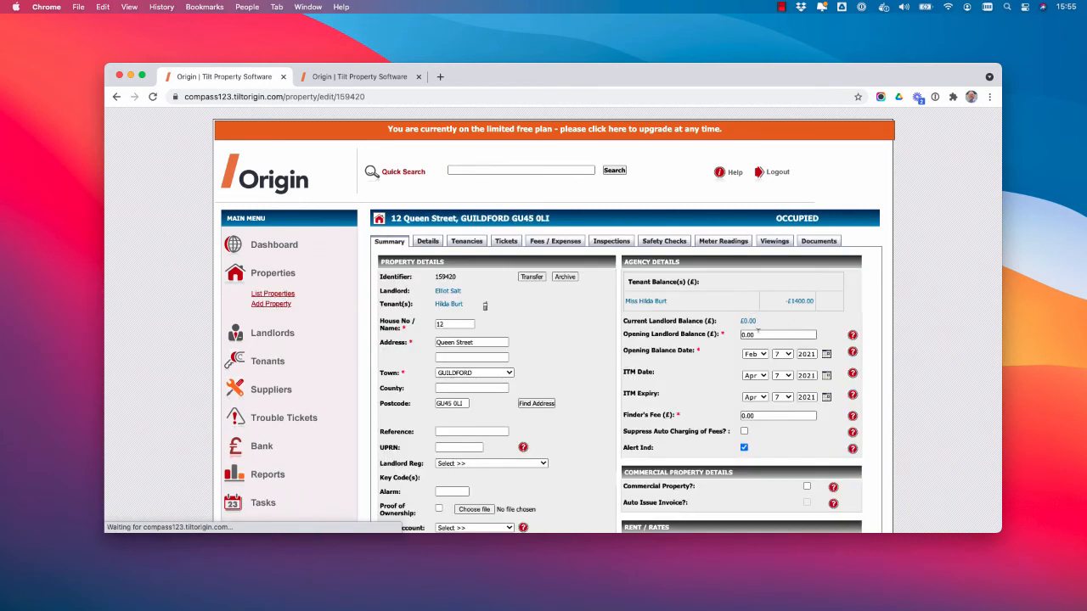
pyautogui.click(748, 321)
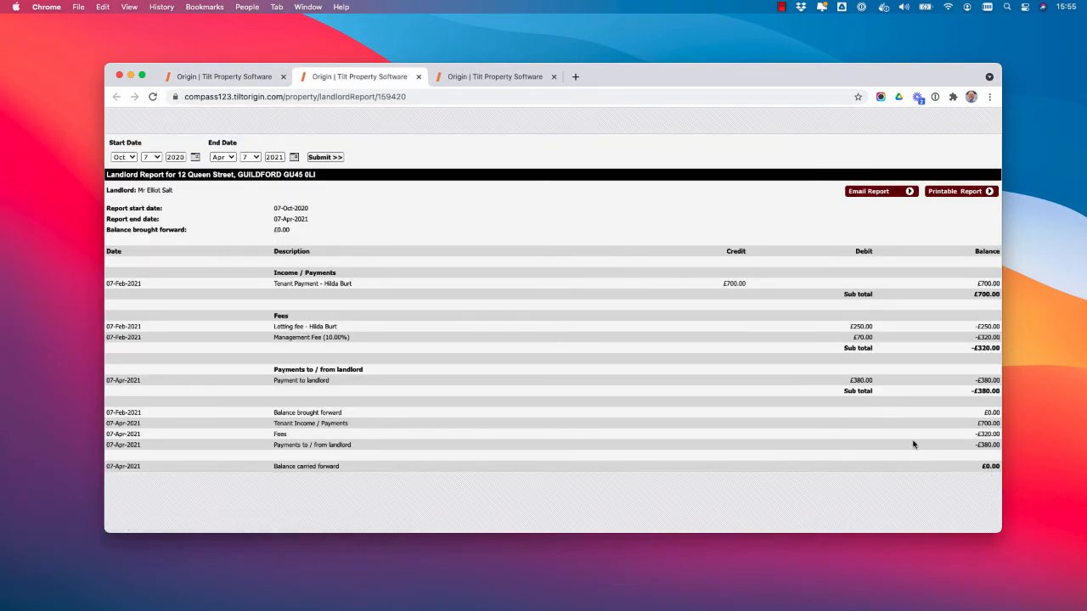
pyautogui.moveTo(851, 380); pyautogui.dragTo(889, 382)
pyautogui.click(893, 192)
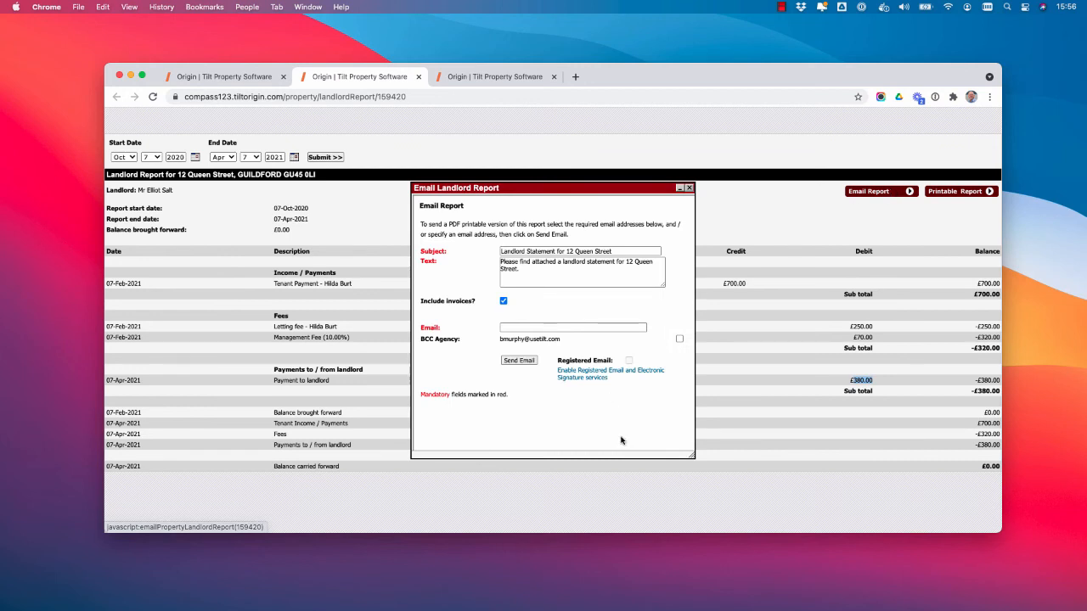
pyautogui.click(689, 187)
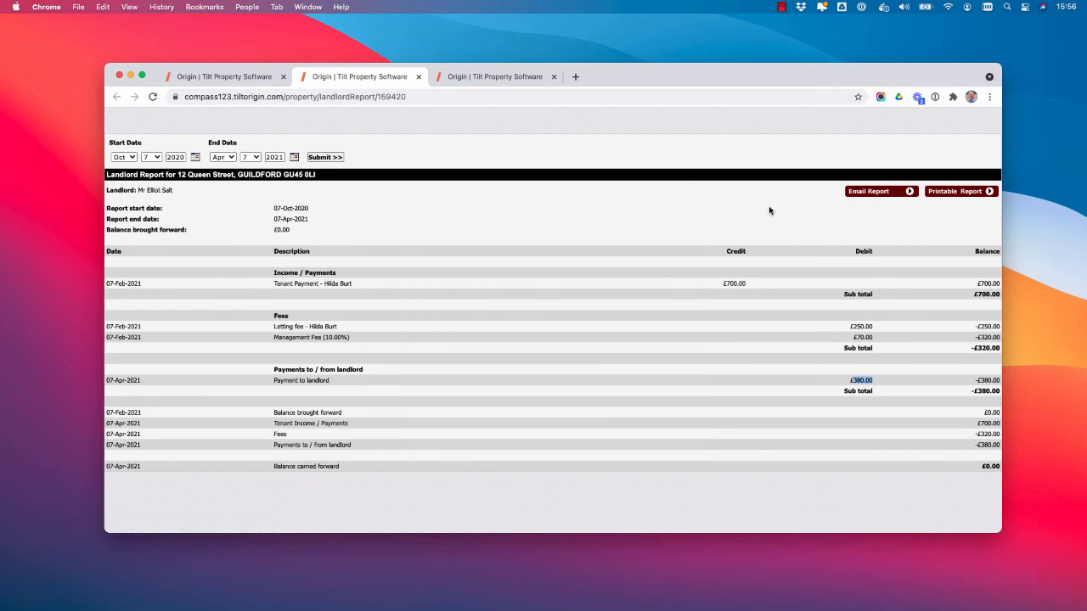
pyautogui.click(962, 192)
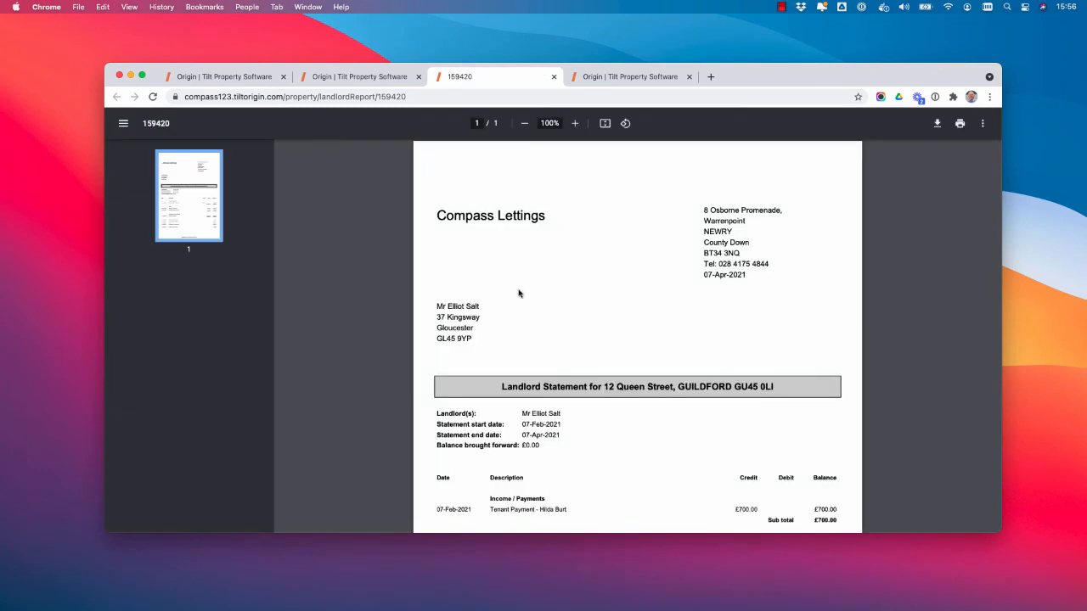
# Scroll through the PDF statement, then go back to the property summary showing £0.00 landlord balance.
pyautogui.scroll(-5, 549, 311)
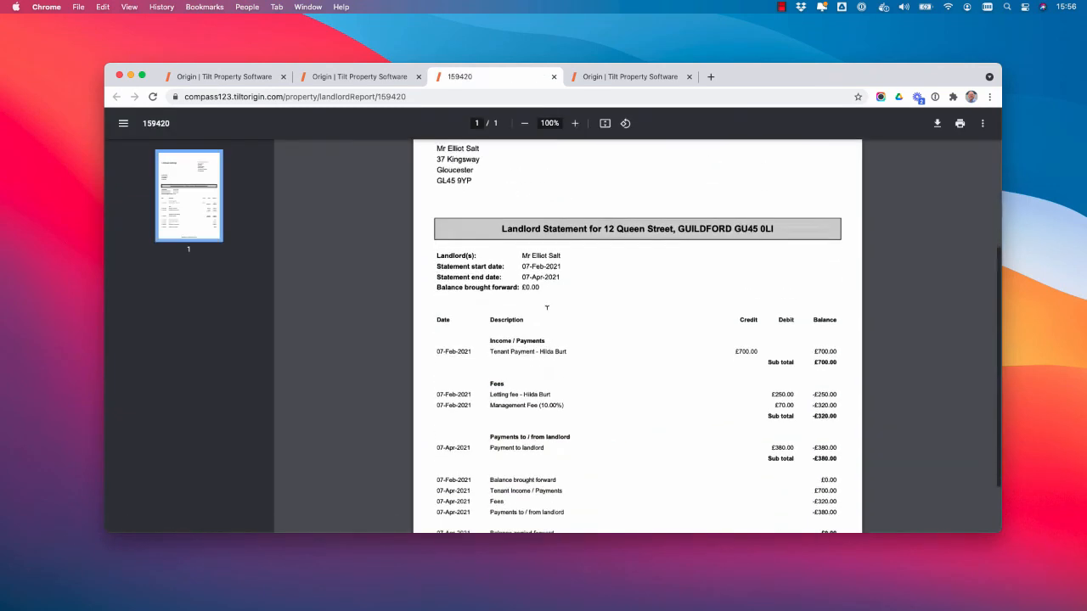
pyautogui.scroll(-3, 543, 314)
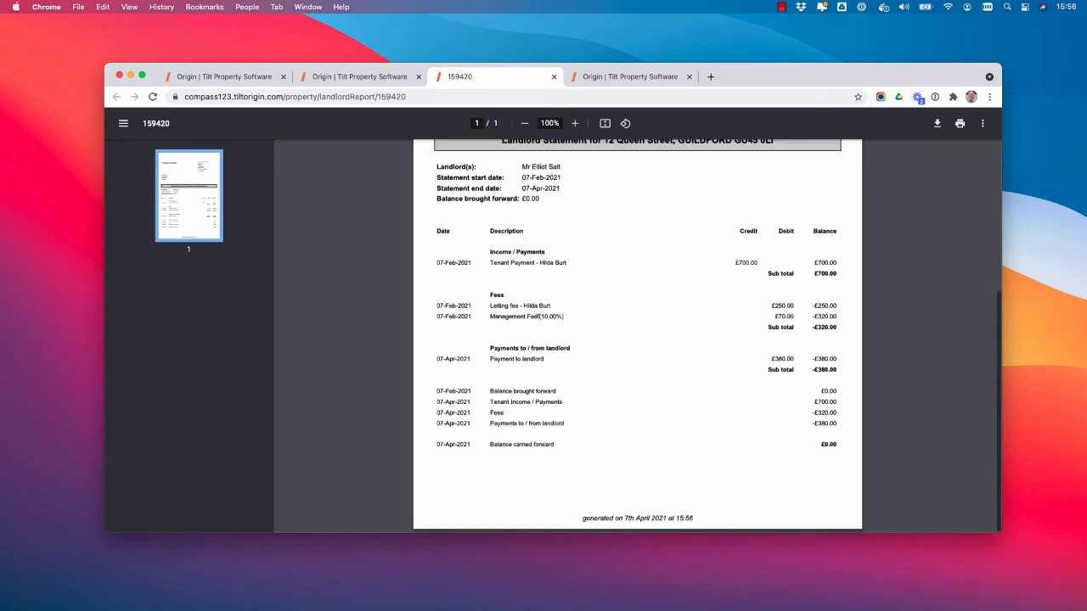
pyautogui.scroll(7, 540, 319)
pyautogui.click(224, 76)
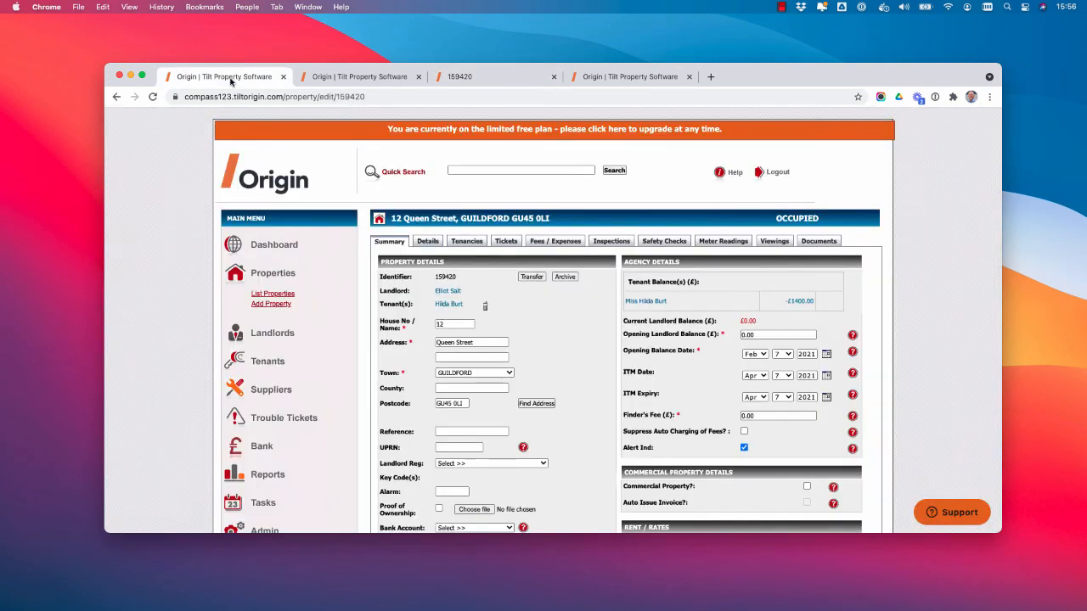